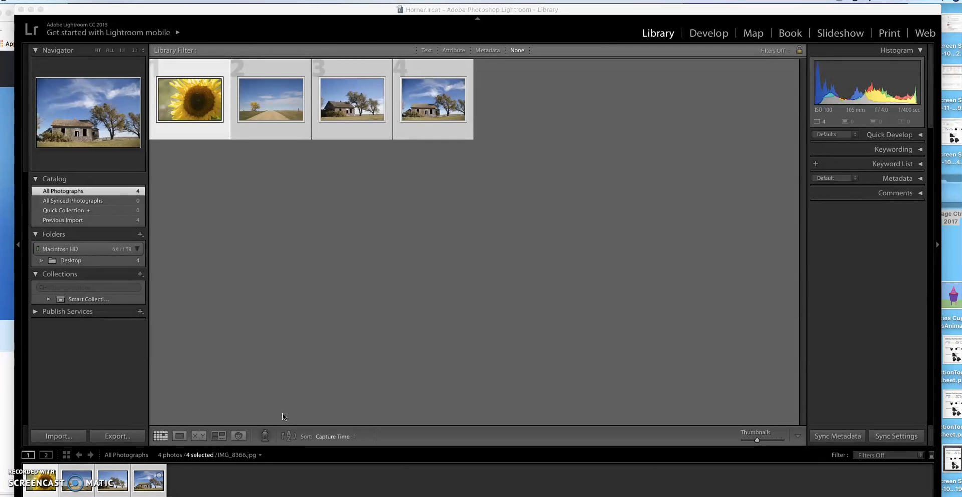
- Start a photo import and choose the Heritage Ctr Nov 2017 folder on the Desktop as the source
left_click(291, 459)
left_click(71, 437)
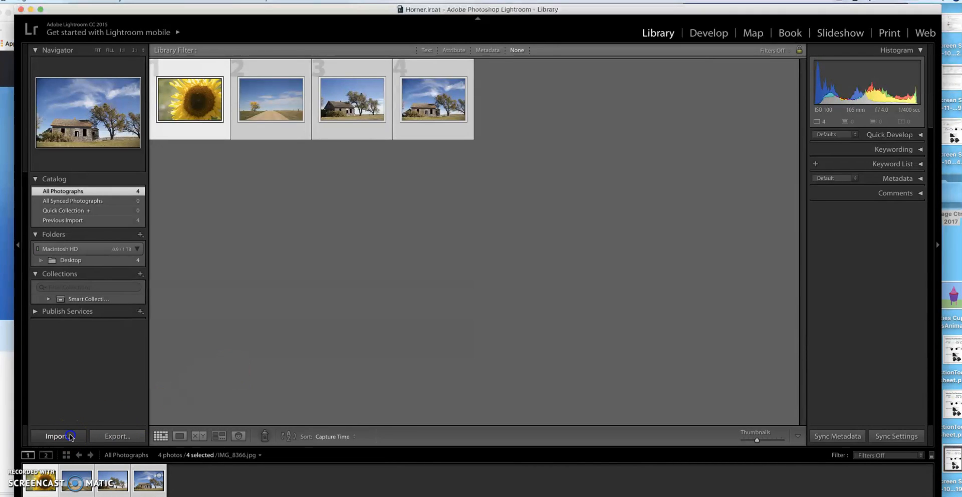
left_click(70, 436)
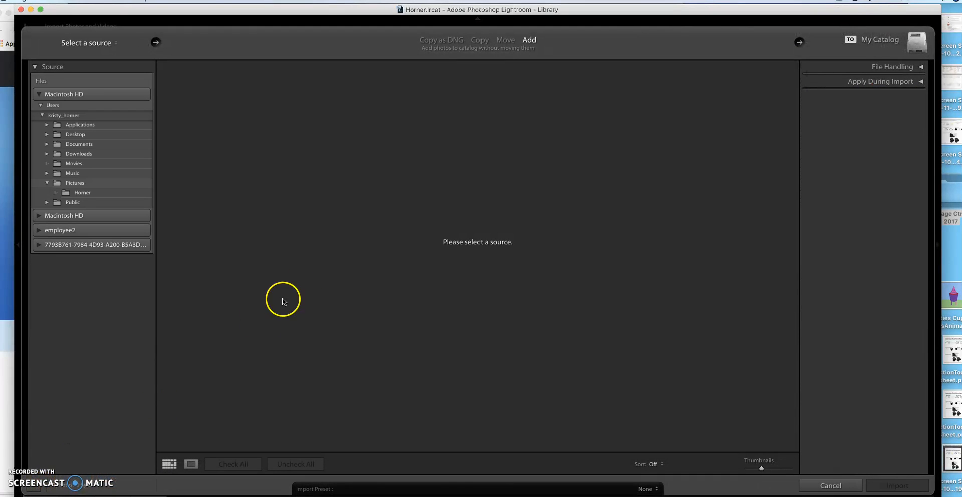
left_click(81, 136)
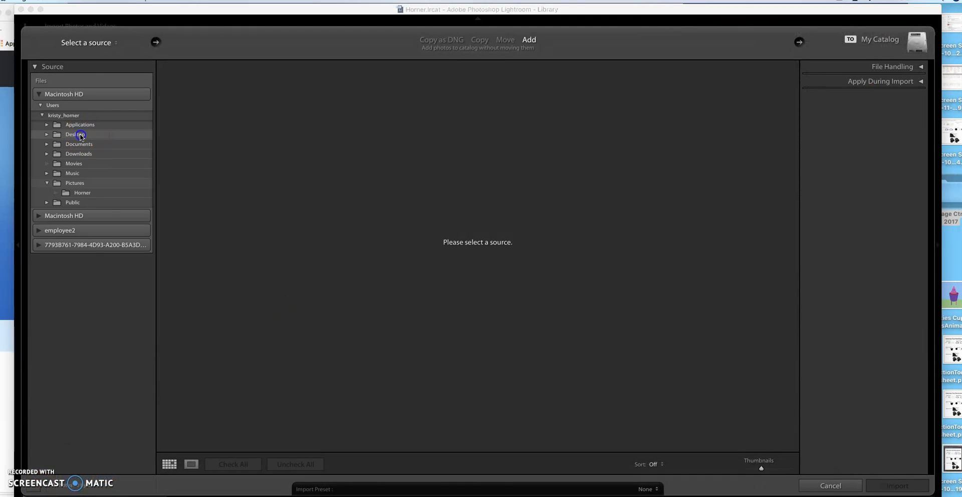
left_click(46, 134)
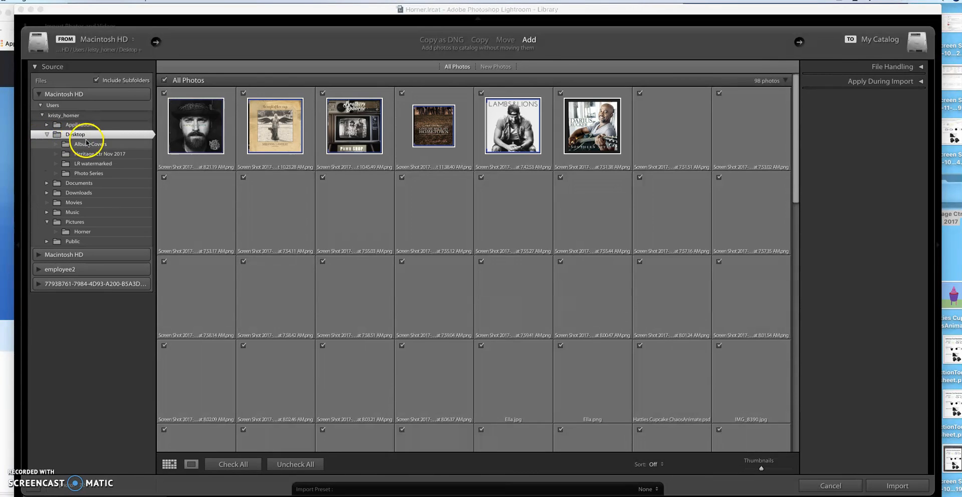
left_click(90, 155)
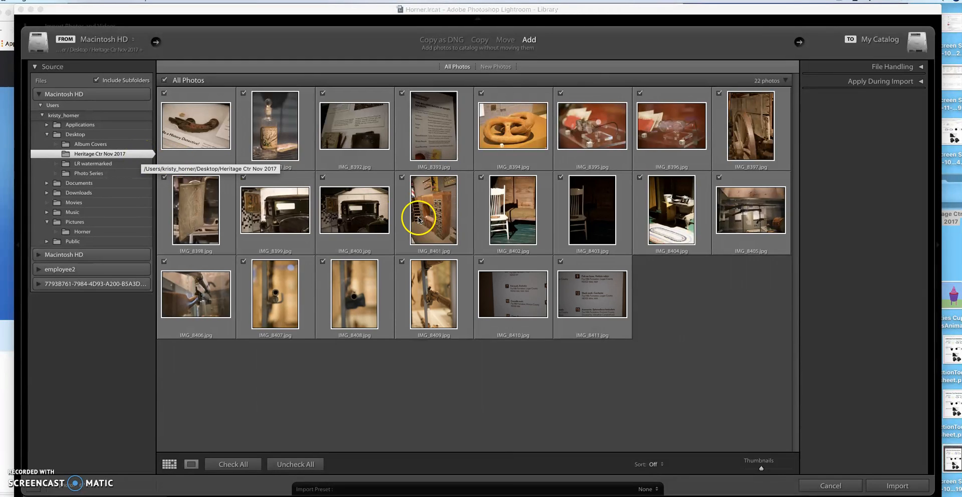
- Try excluding the first photo and then all photos from the import
left_click(165, 93)
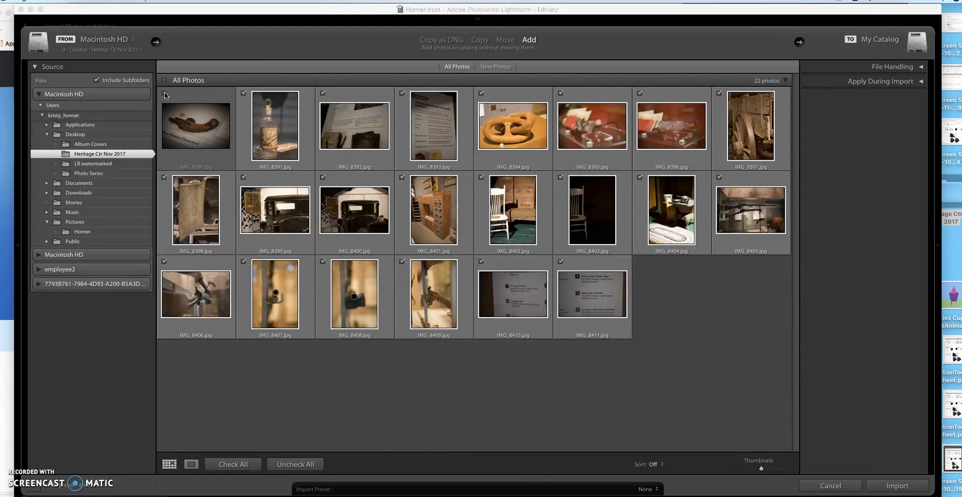
left_click(165, 94)
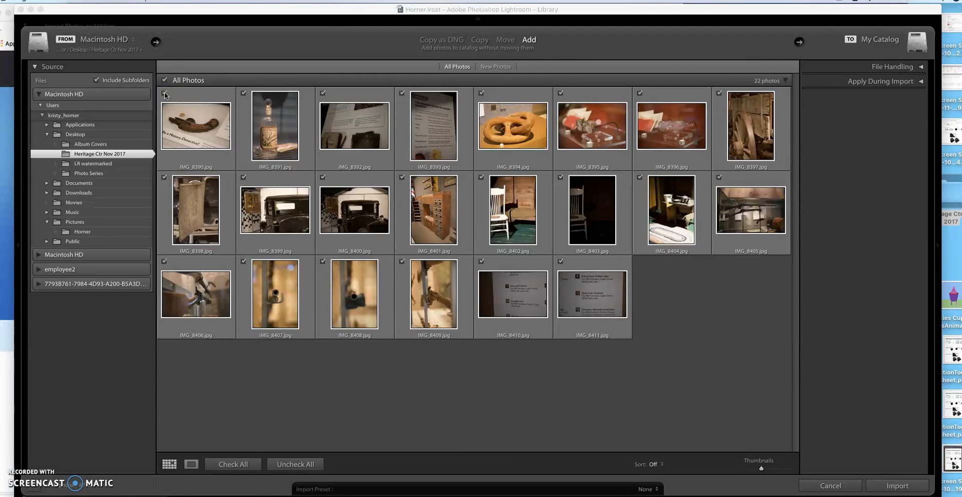
left_click(165, 93)
left_click(165, 93)
left_click(295, 464)
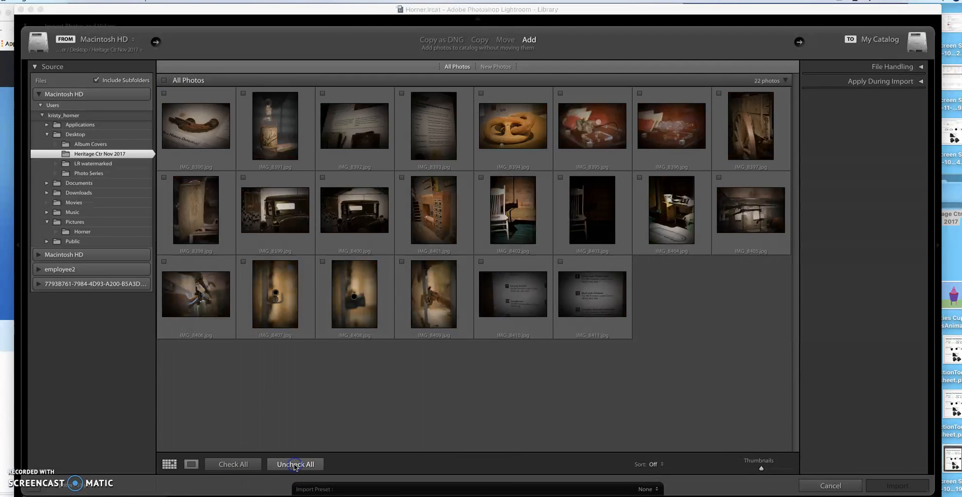
- Mark all photos in the Heritage Ctr Nov 2017 folder and import them into the catalog
left_click(214, 468)
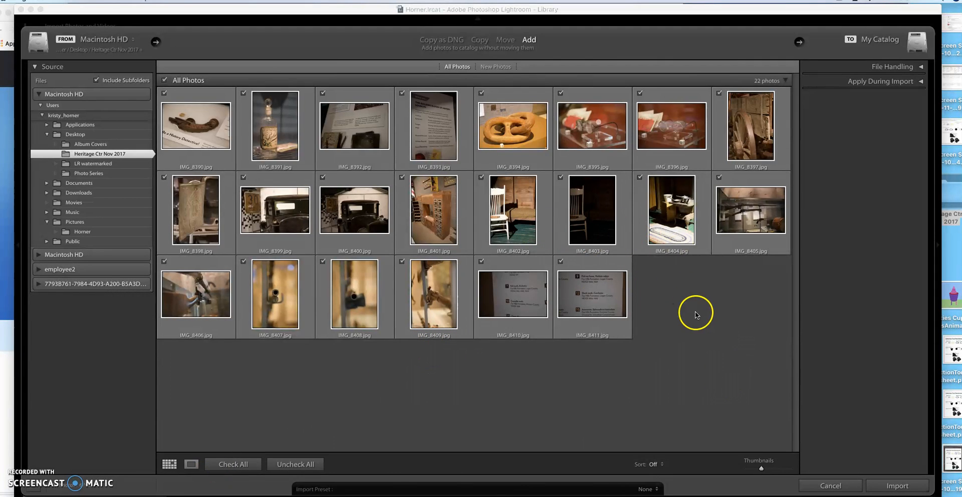
left_click(892, 485)
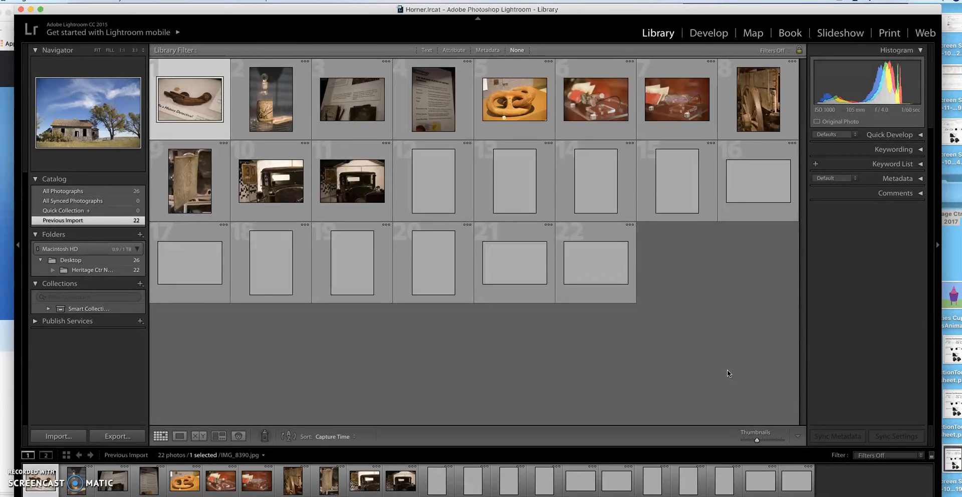
- Switch to the Develop module and select every photo of the previous import in the filmstrip
left_click(709, 36)
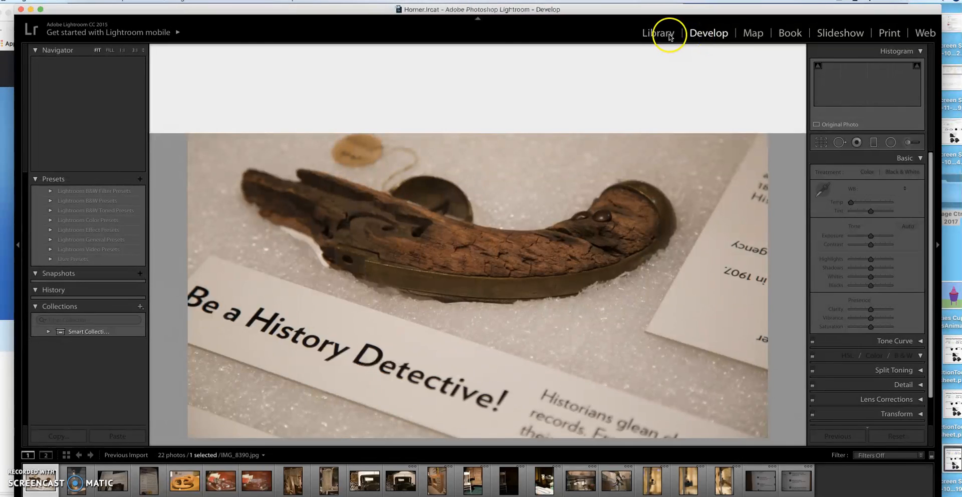
left_click(661, 35)
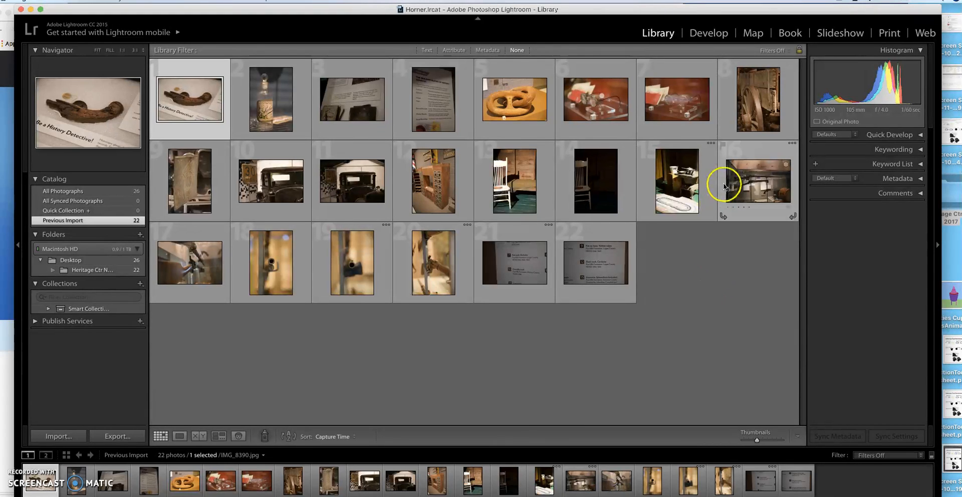
left_click(705, 34)
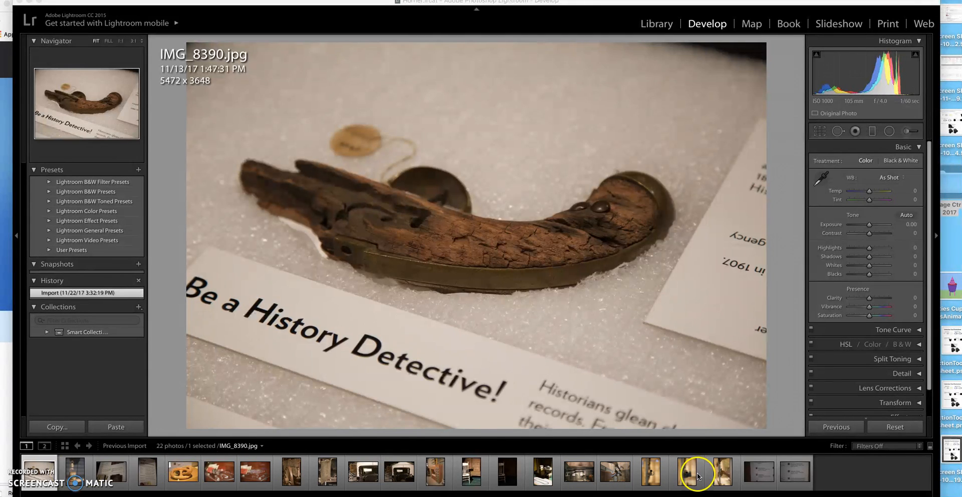
left_click(830, 475)
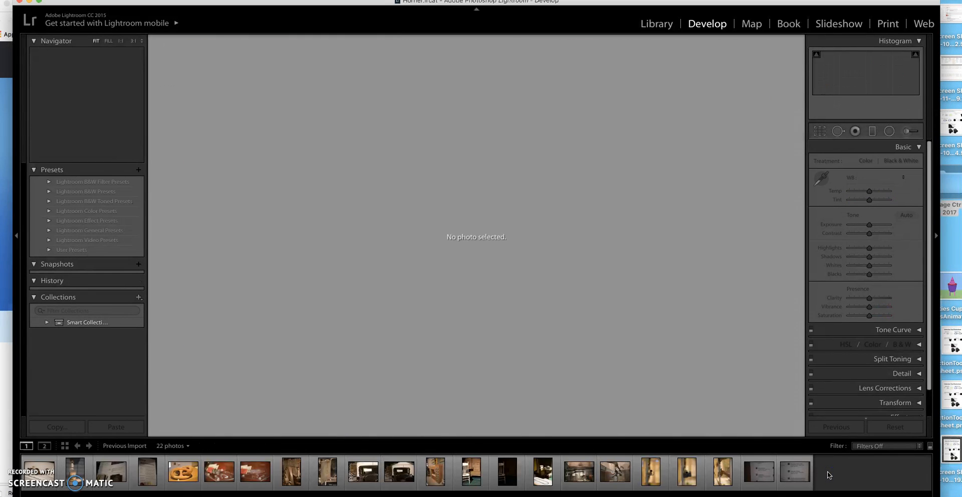
key("super+a")
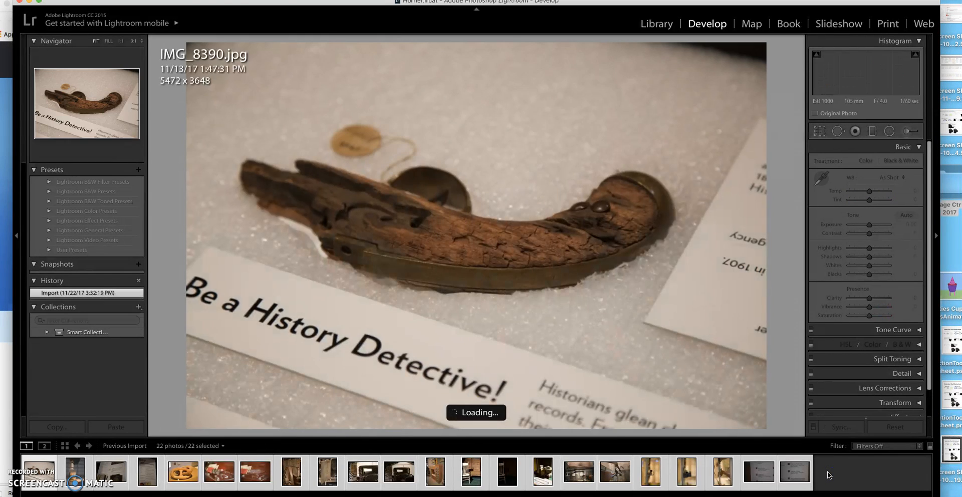
- Clear the filmstrip selection and reselect all the imported photos
left_click(313, 468)
left_click(307, 445)
left_click(834, 473)
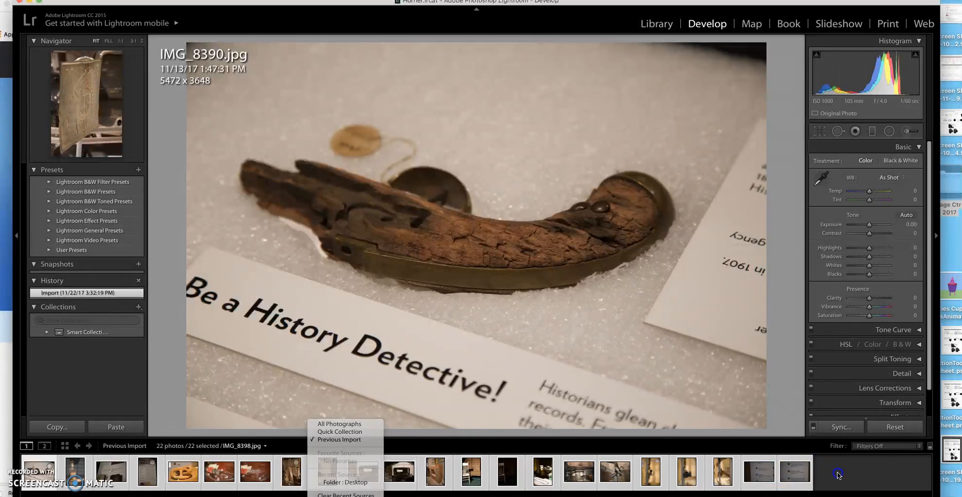
left_click(834, 475)
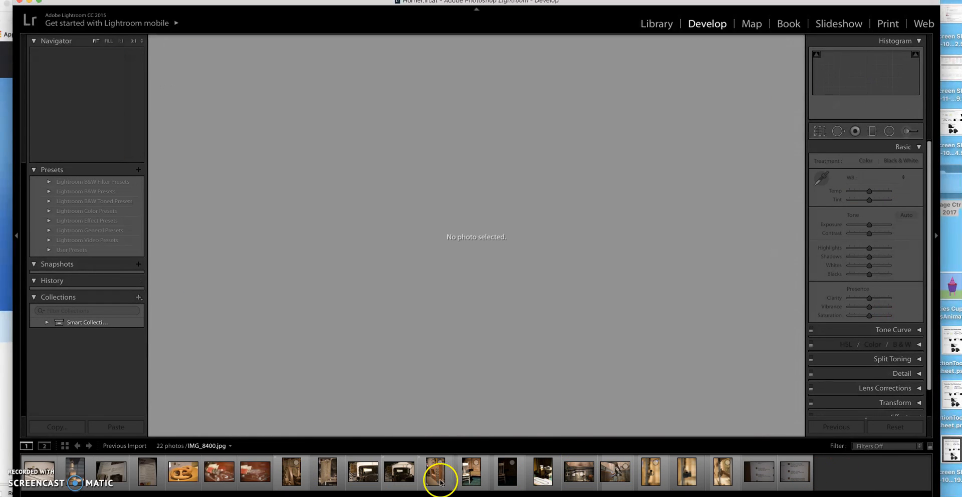
left_click(840, 483)
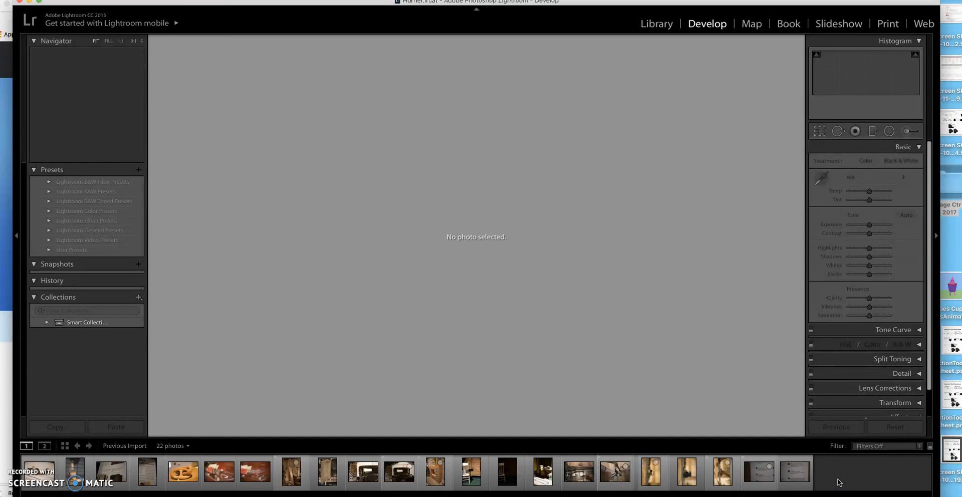
key("super+a")
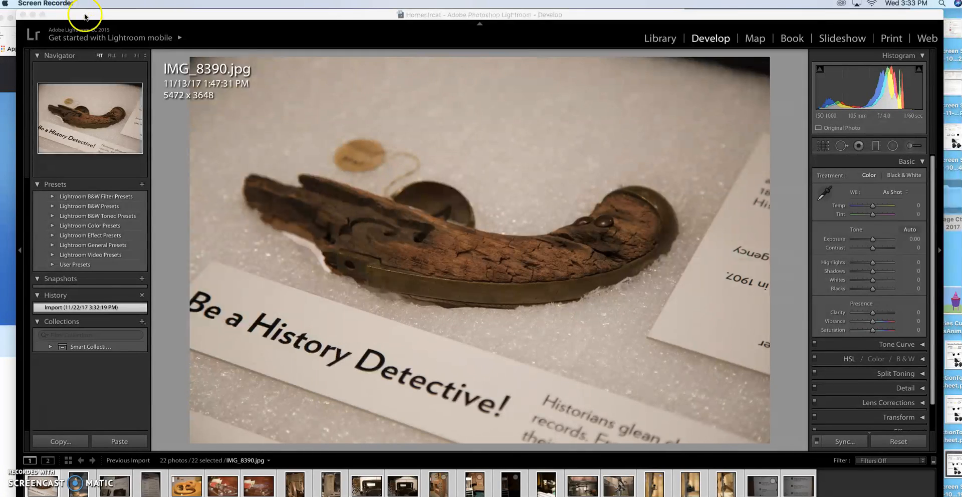
- Open the export settings for the selected photos
left_click(84, 14)
left_click(65, 4)
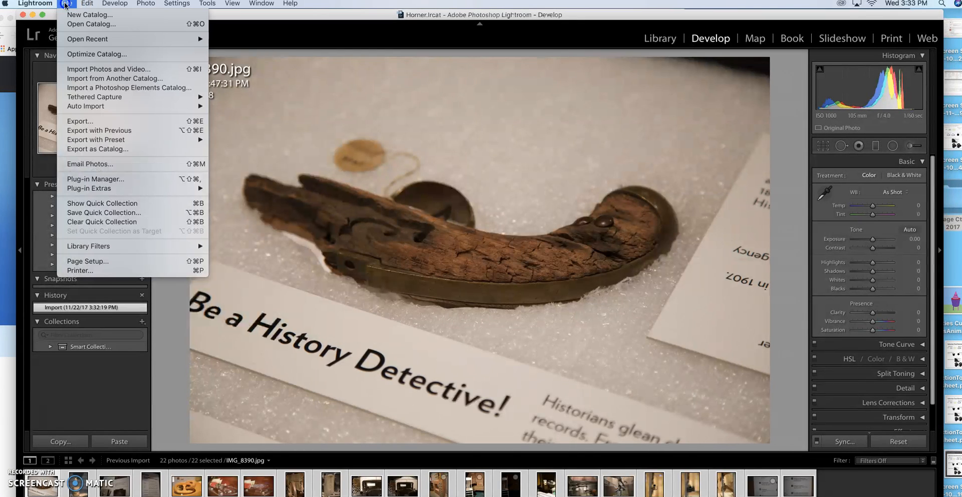
left_click(98, 126)
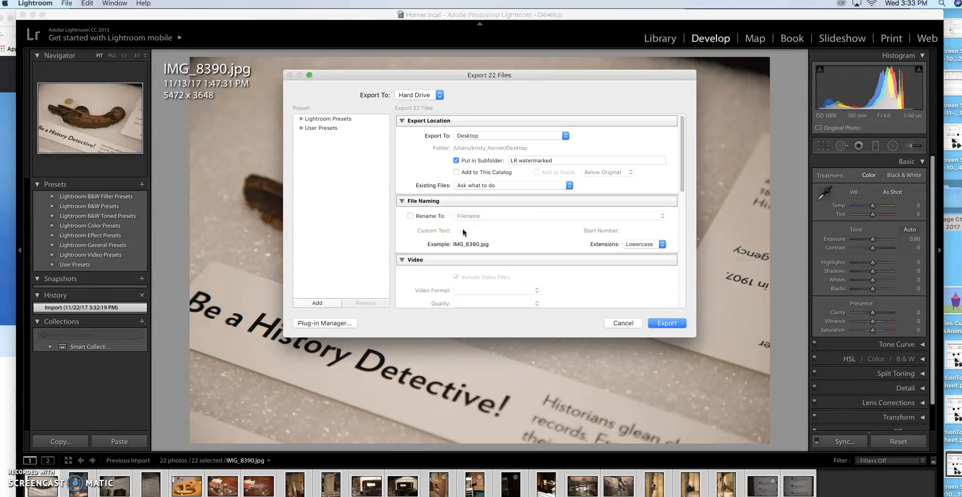
left_click(540, 496)
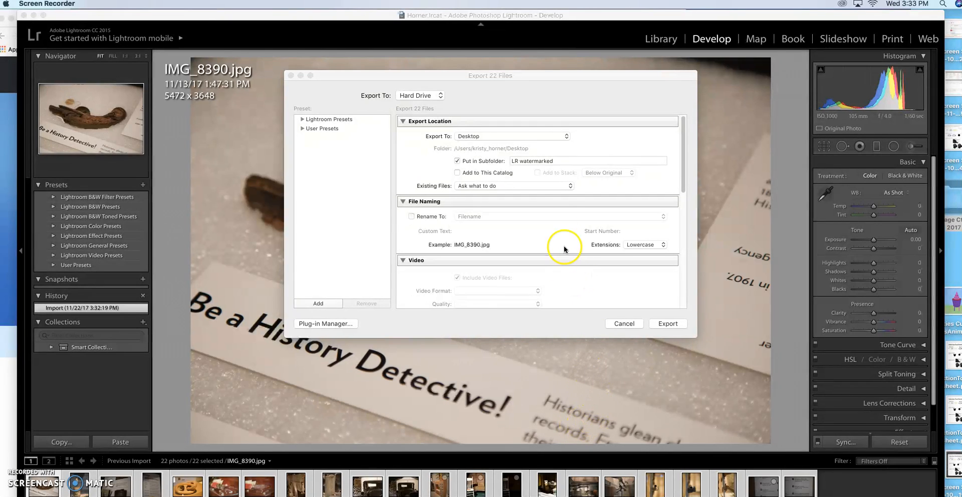
- Set the export location to a specific folder, Heritage Ctr Nov 2017 on the Desktop
left_click(534, 137)
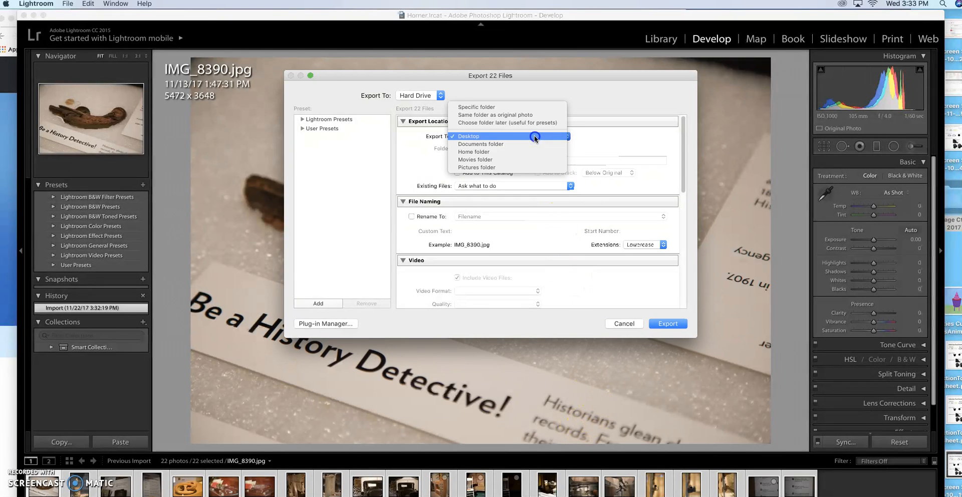
left_click(535, 136)
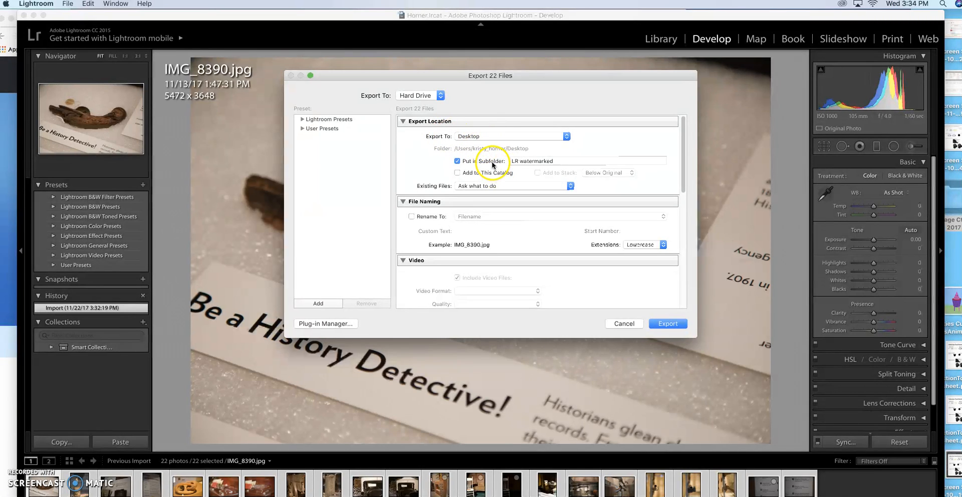
left_click(542, 138)
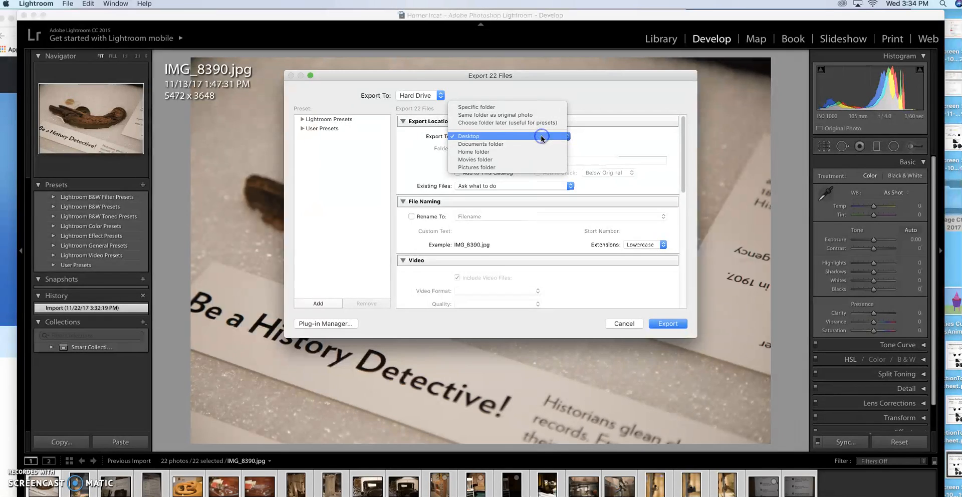
left_click(522, 107)
left_click(648, 148)
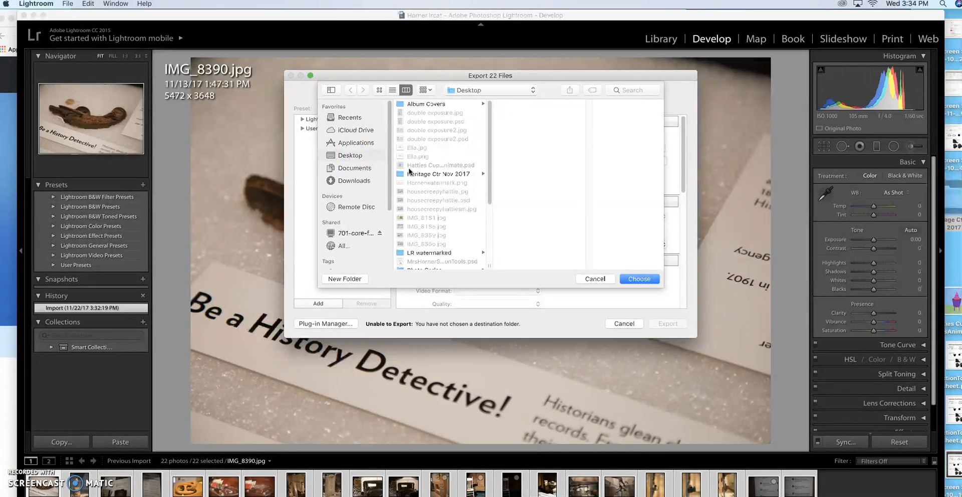
left_click(439, 174)
scroll(589, 194, "down", 1)
scroll(589, 210, "up", 2)
left_click(624, 277)
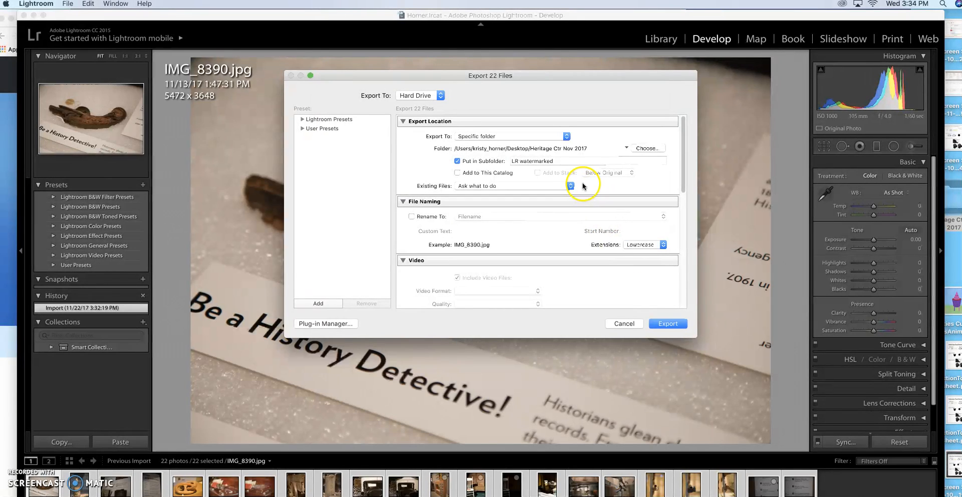
- Name the export subfolder "LR Resized"
left_click_drag(554, 161, 508, 162)
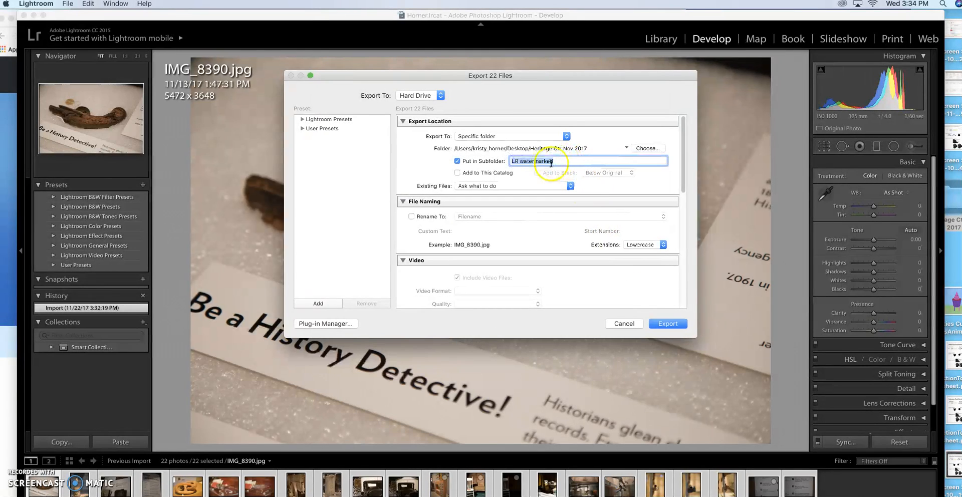
type("LR")
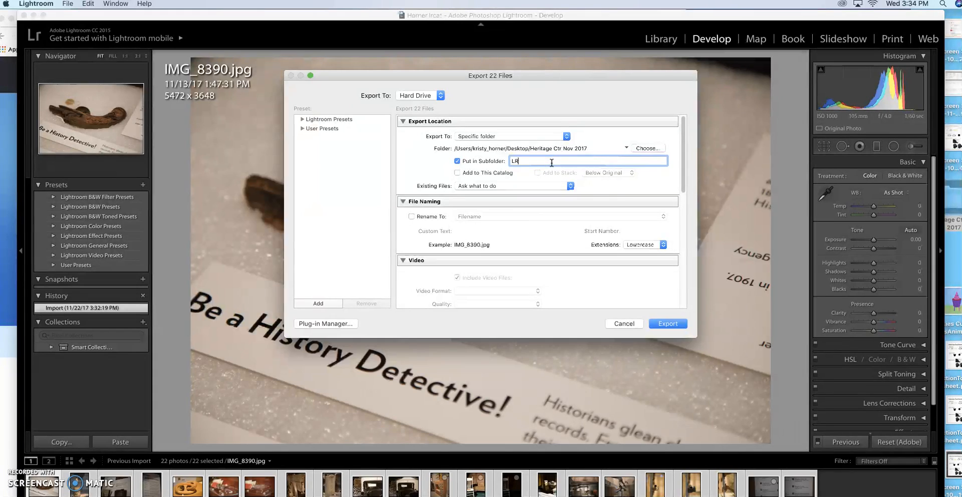
type(" Resized")
left_click(595, 187)
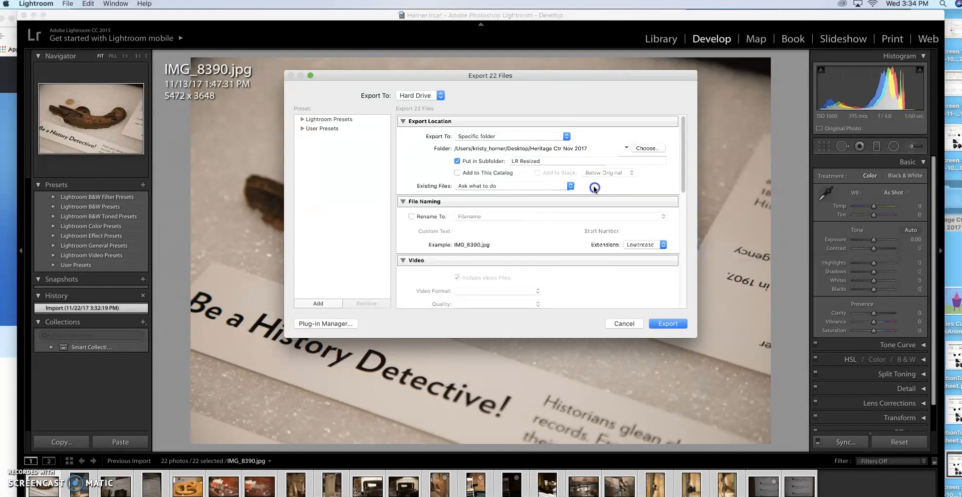
left_click(541, 161)
- In the image sizing settings, have the exported photos resized to fit by Long Edge
left_click(683, 176)
mouse_move(682, 170)
left_mouse_down()
mouse_move(685, 204)
mouse_move(682, 155)
left_mouse_up()
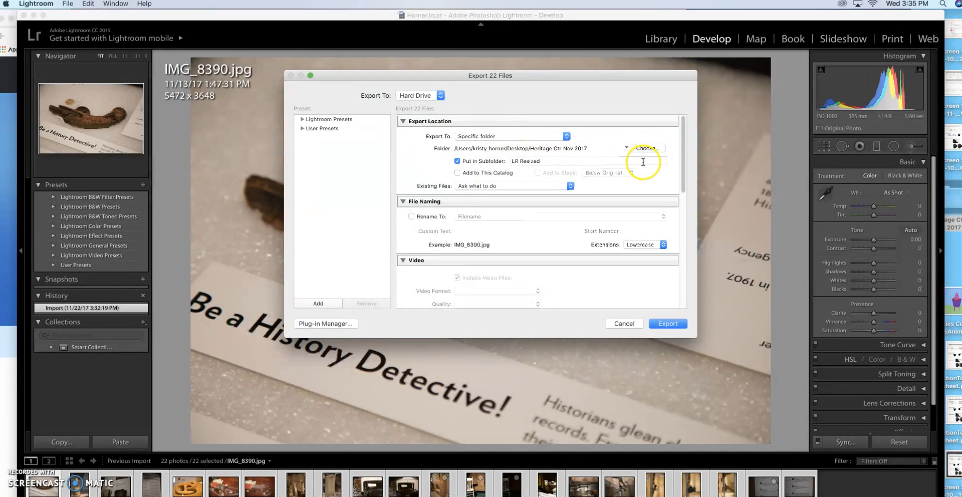
left_click_drag(683, 163, 683, 254)
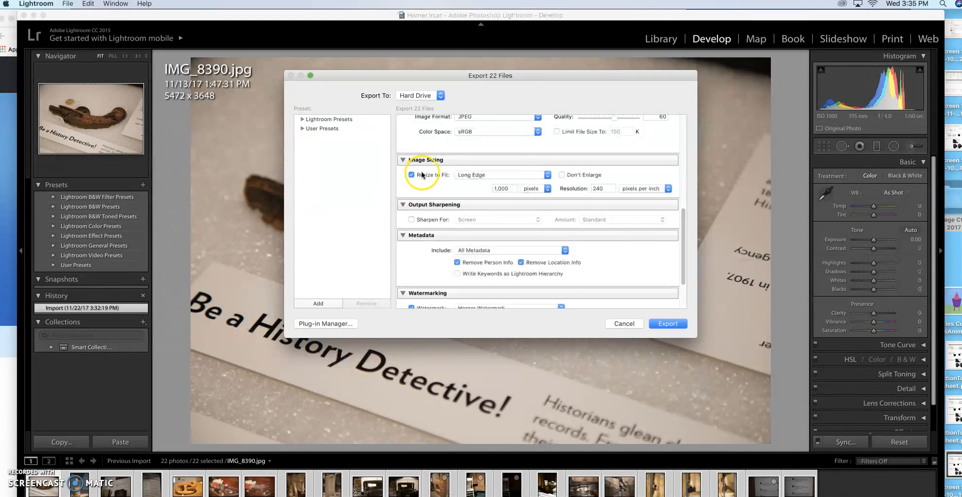
left_click(412, 175)
left_click(412, 175)
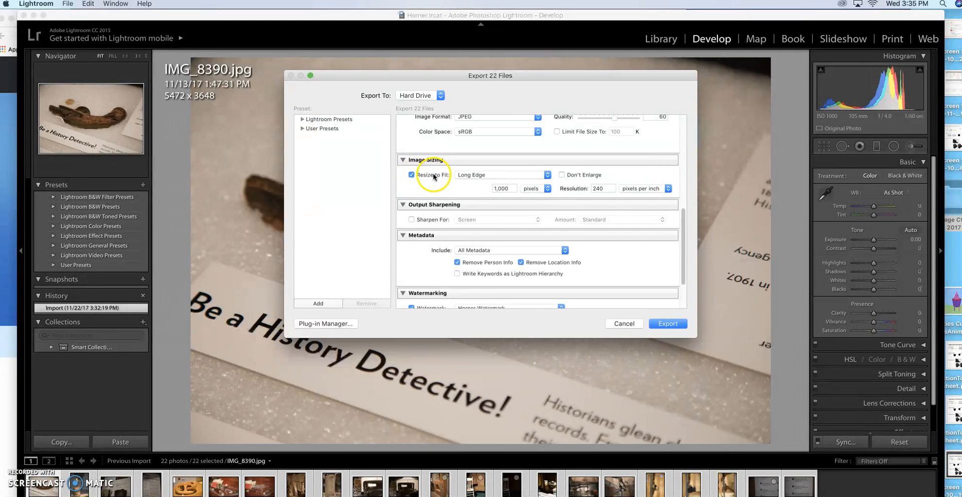
left_click(480, 175)
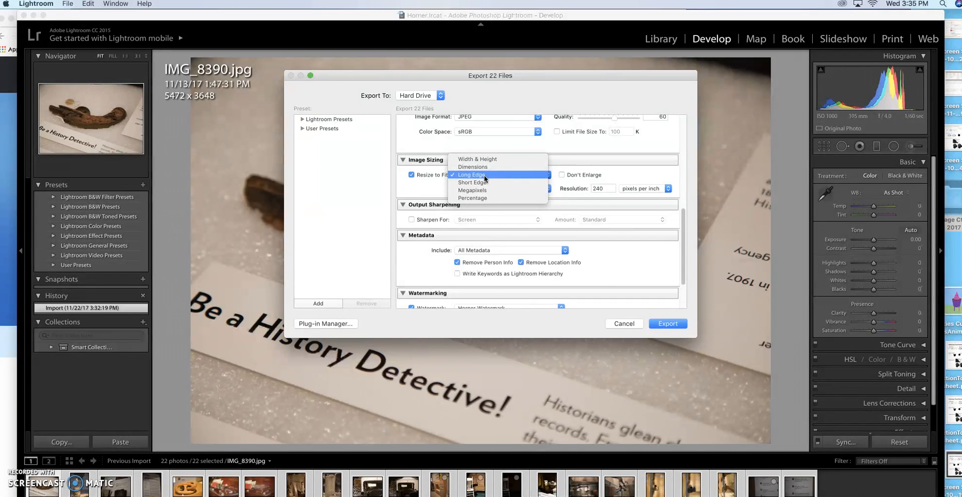
left_click(474, 176)
left_click(479, 177)
left_click(480, 177)
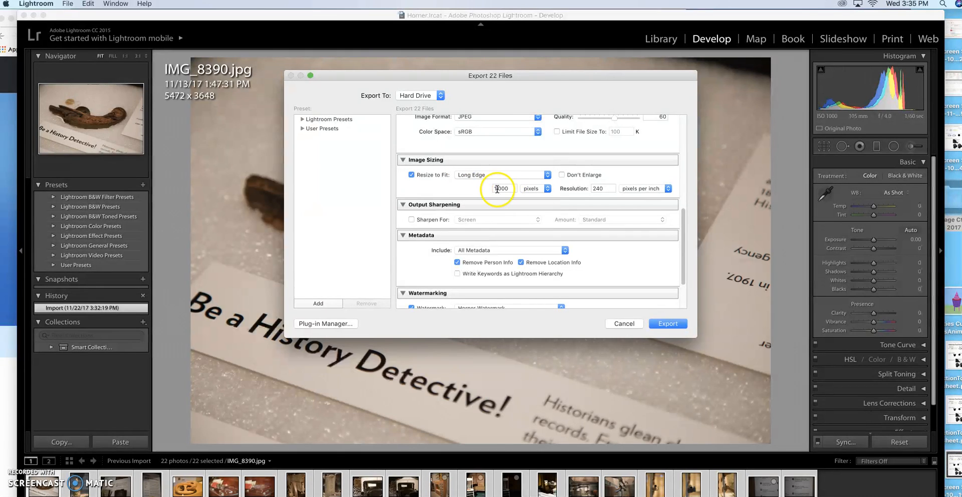
- Set the long edge size for the exported photos to 1,000, with pixels as the unit
left_click(509, 189)
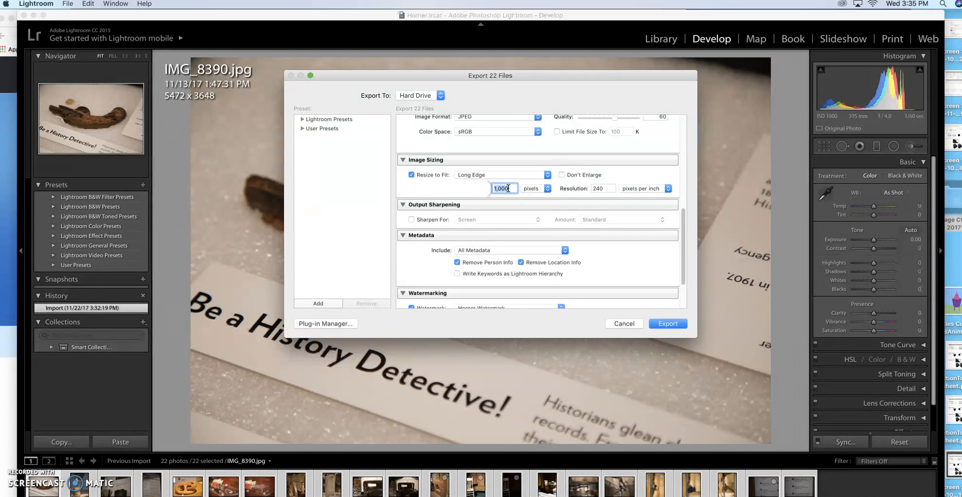
left_click(548, 189)
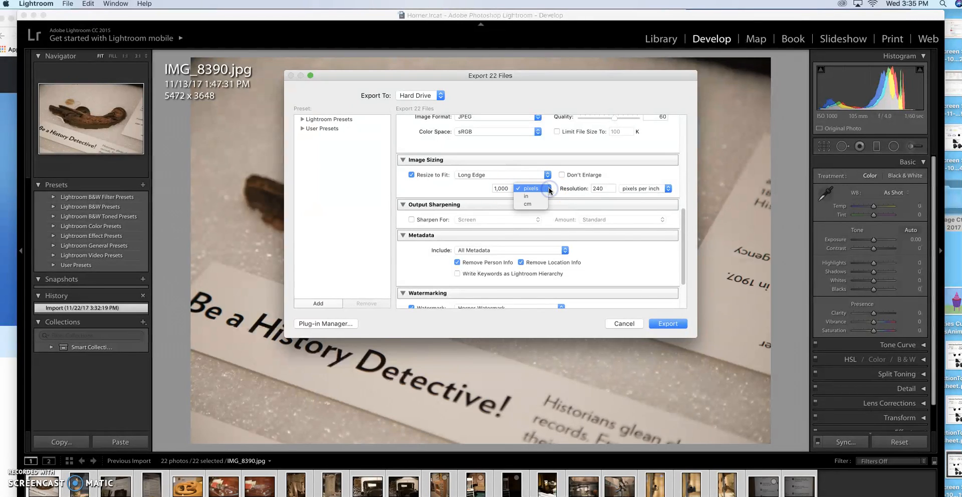
left_click(527, 189)
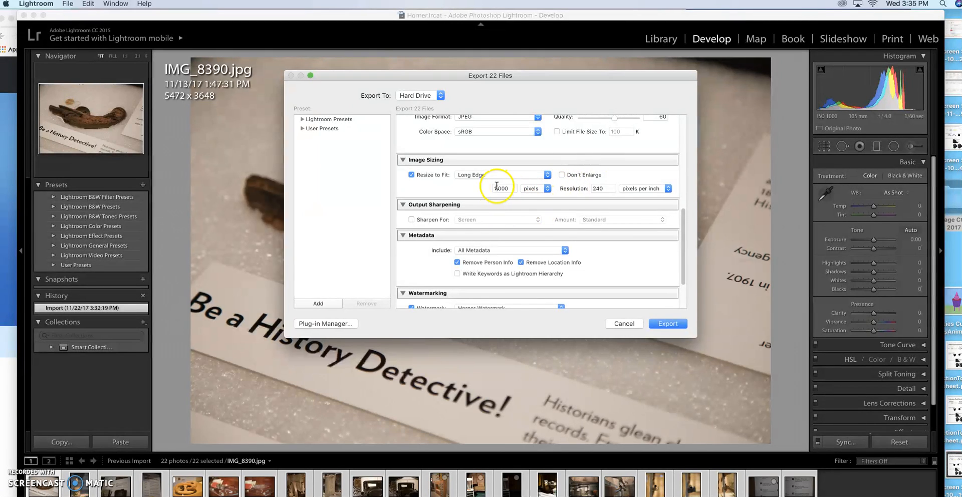
- Turn off the watermark in the export settings and export the selected photos
left_click_drag(682, 222, 687, 251)
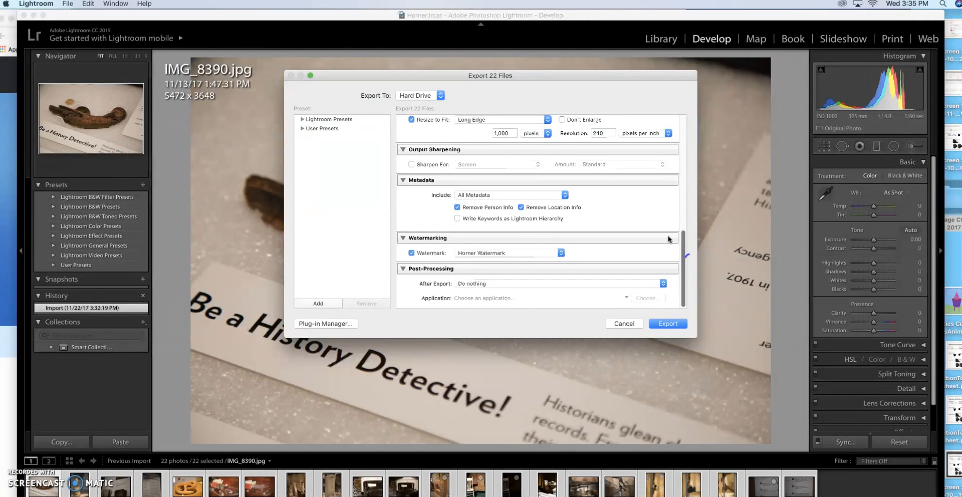
left_click(411, 253)
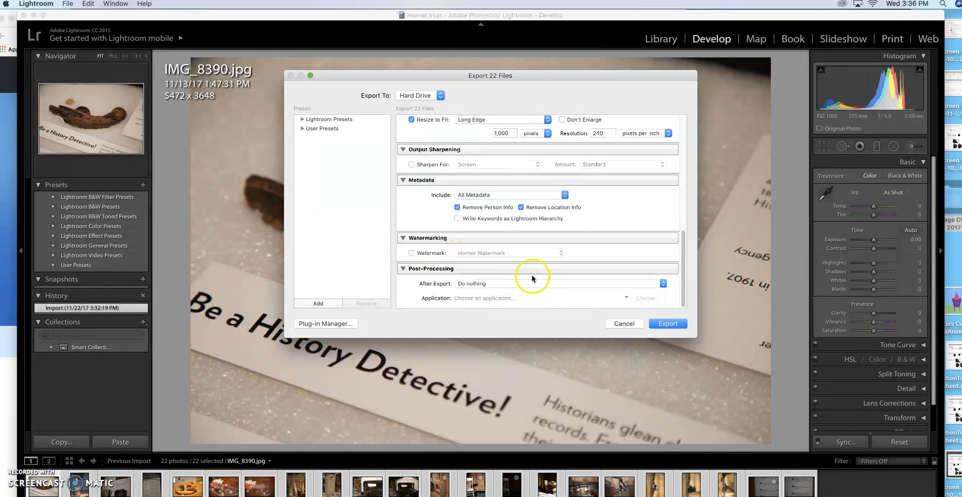
left_click(668, 325)
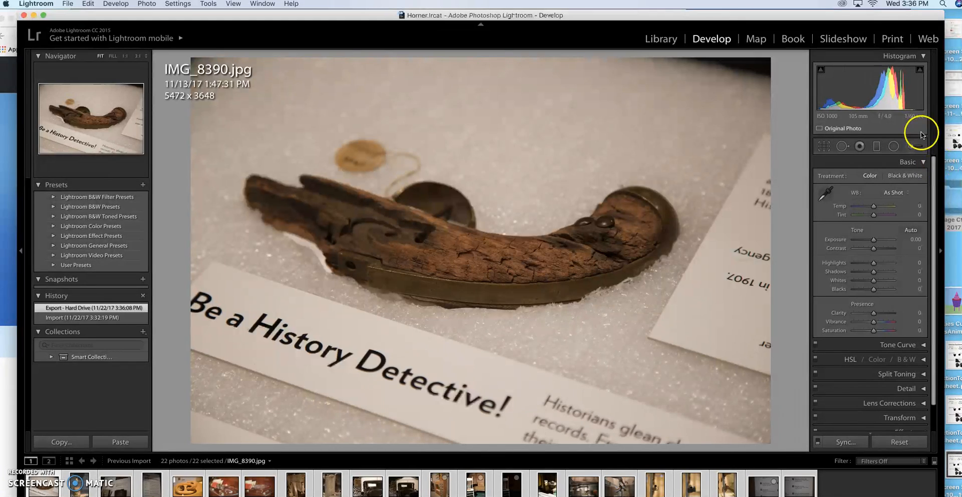
- Move the Lightroom window aside, open the desktop folder Heritage Ctr Nov 2017 in Finder and go into its LR Resized subfolder
left_click_drag(904, 15, 844, 15)
left_click_drag(950, 199, 904, 190)
double_click(905, 189)
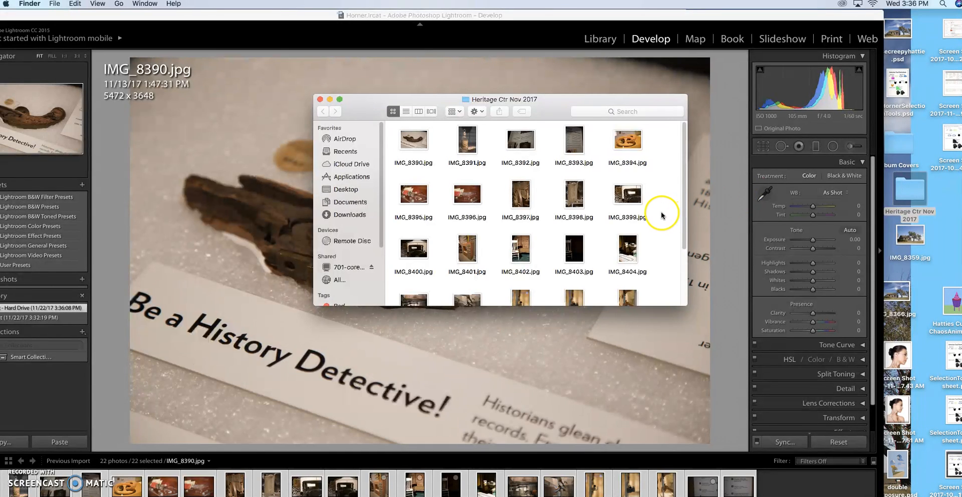
scroll(660, 214, "down", 4)
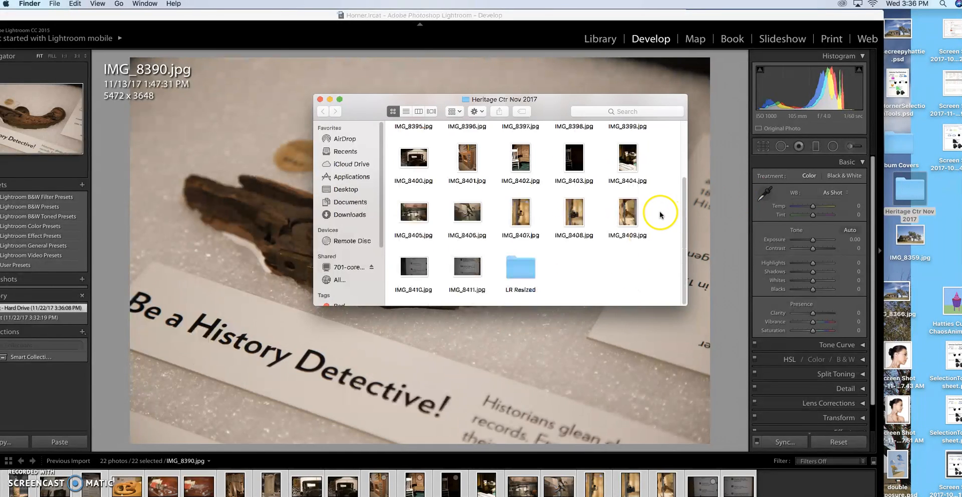
double_click(515, 273)
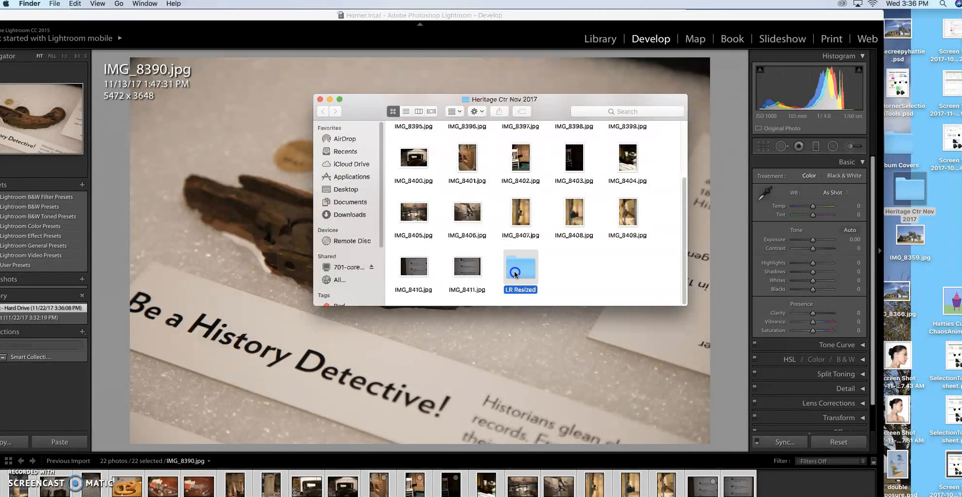
- Check the file size of the exported IMG_8390.jpg in its file info, and close the info window
left_click(415, 142)
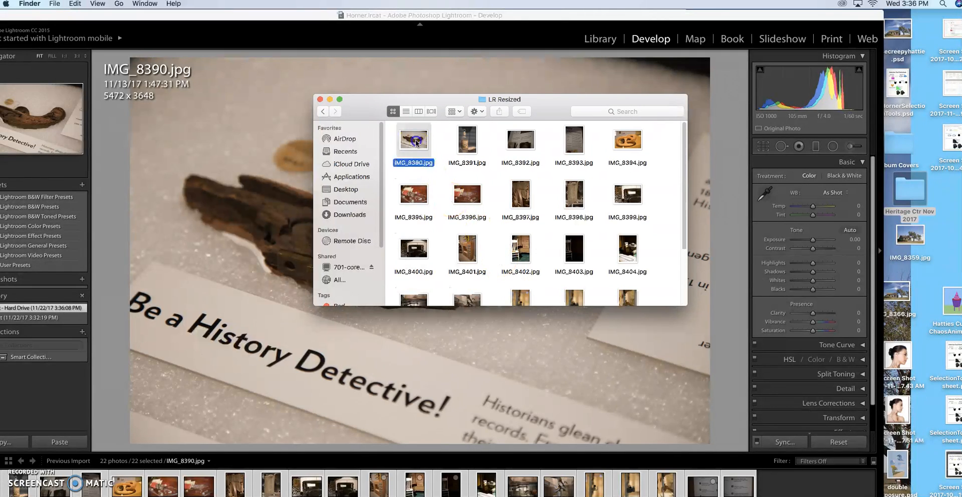
right_click(416, 141)
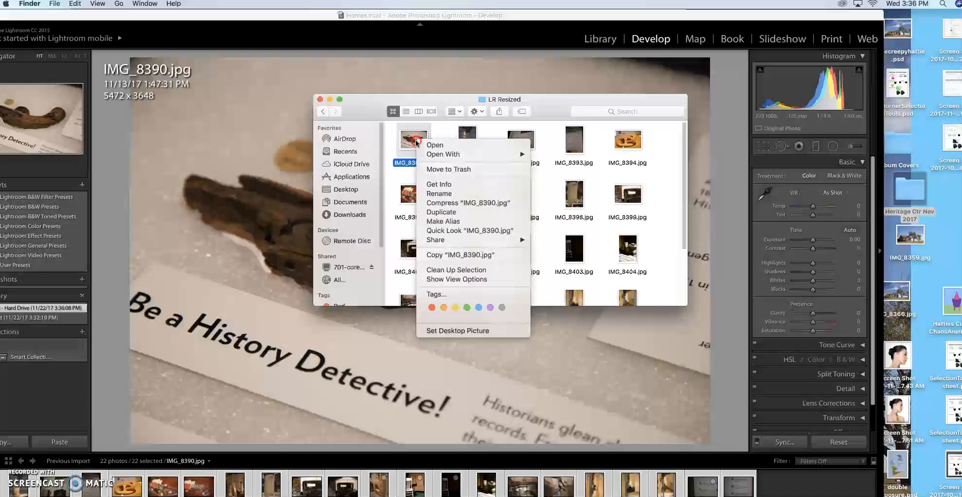
left_click(438, 184)
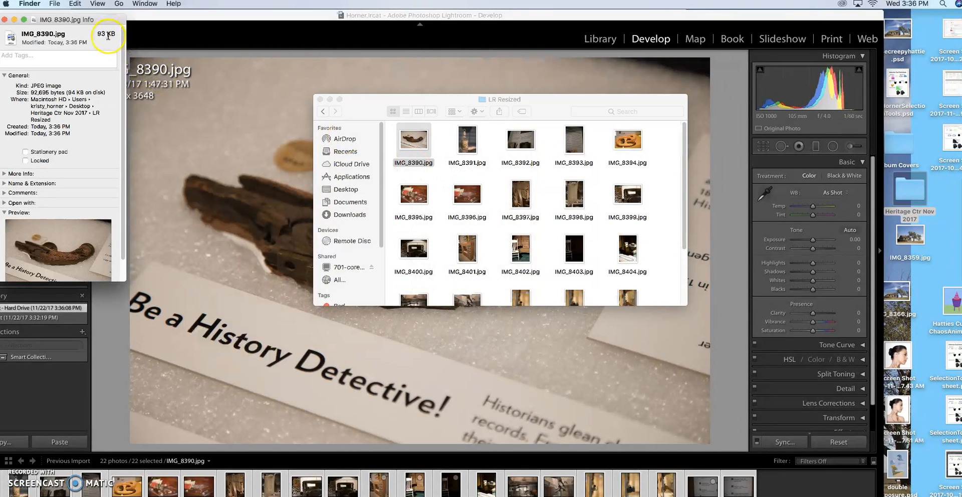
left_click_drag(98, 34, 293, 85)
left_click(354, 111)
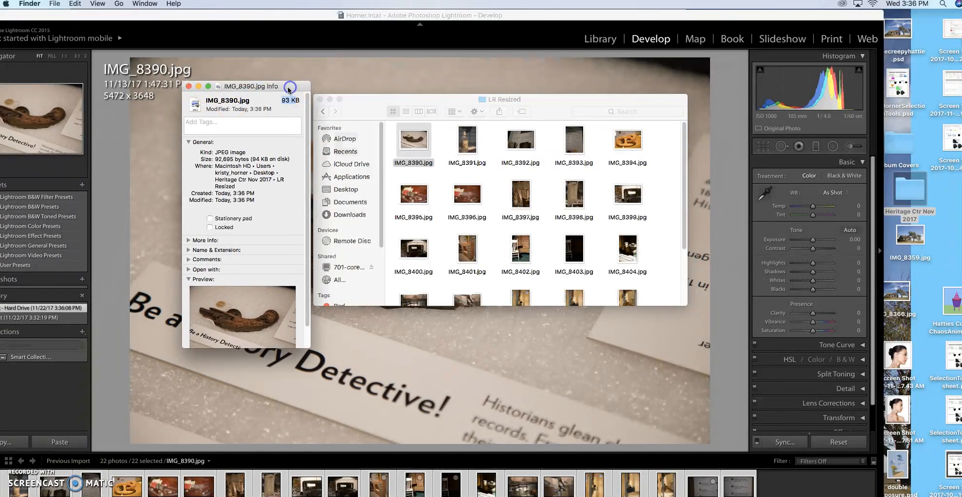
left_click(188, 87)
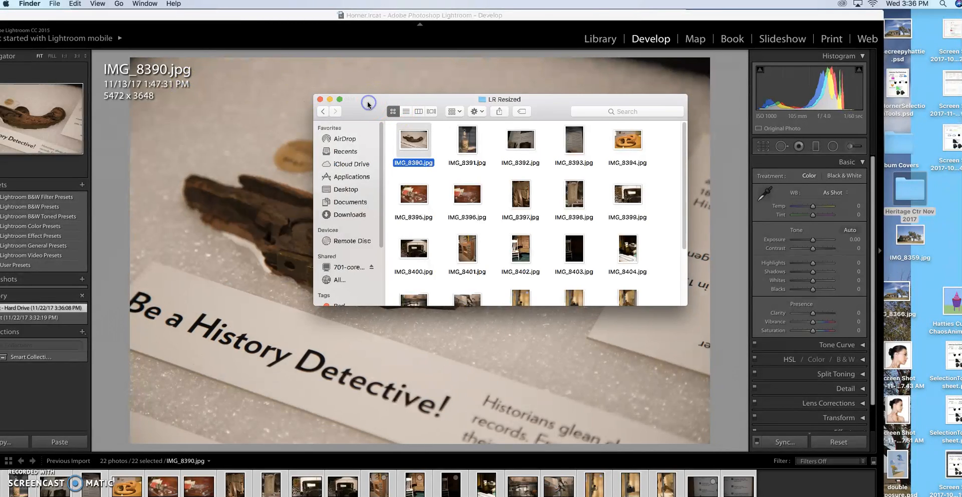
- Look through the exported photos in the LR Resized folder and clear the file selection
scroll(471, 234, "down", 3)
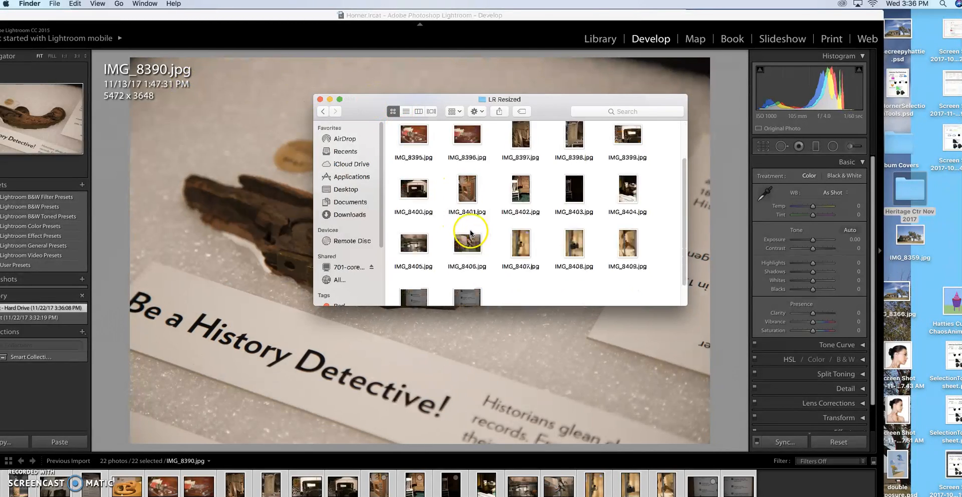
scroll(470, 233, "up", 3)
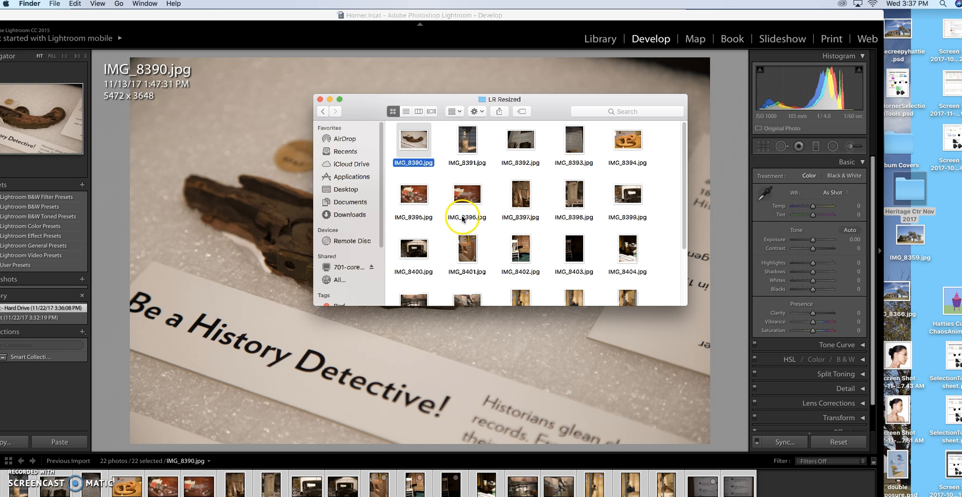
left_click(440, 177)
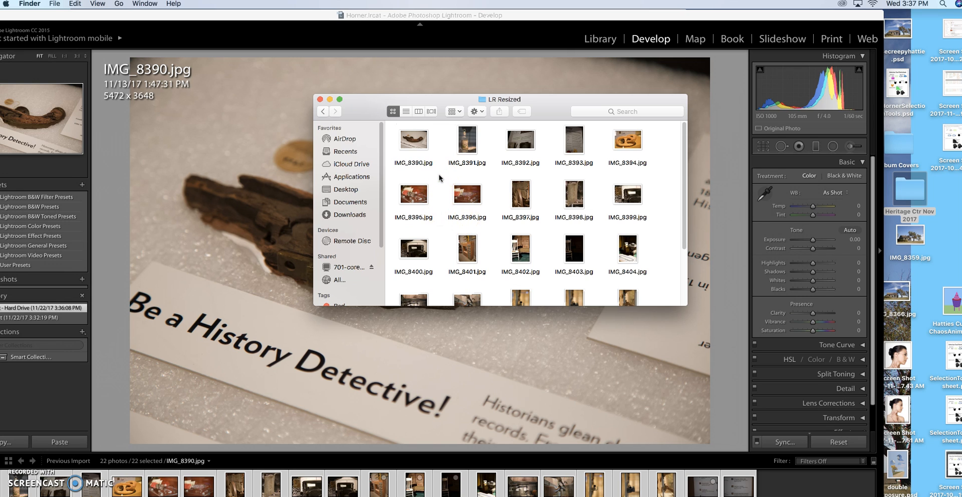